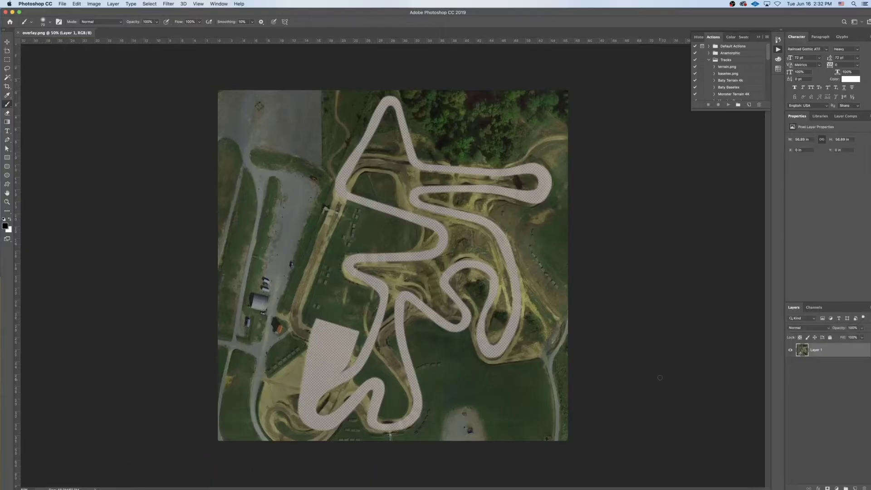
Search for "high point motocross" in Google Earth Pro.
left_click_drag(844, 354, 850, 472)
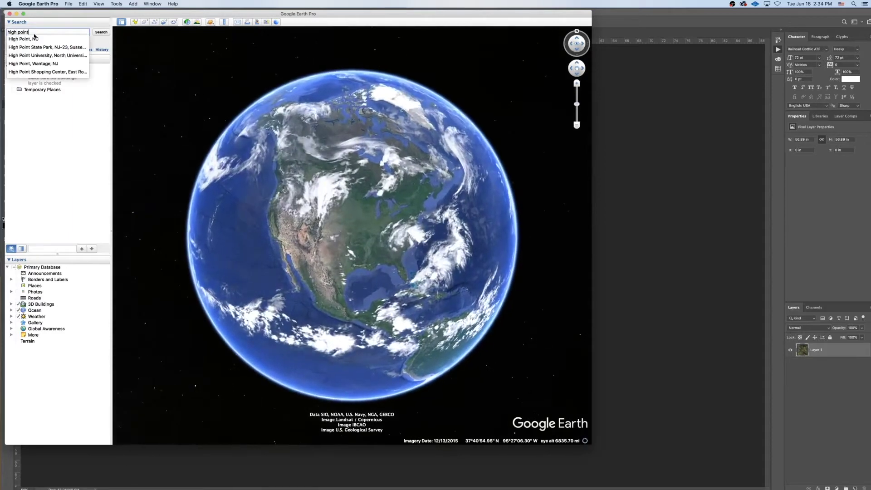
type("motocross")
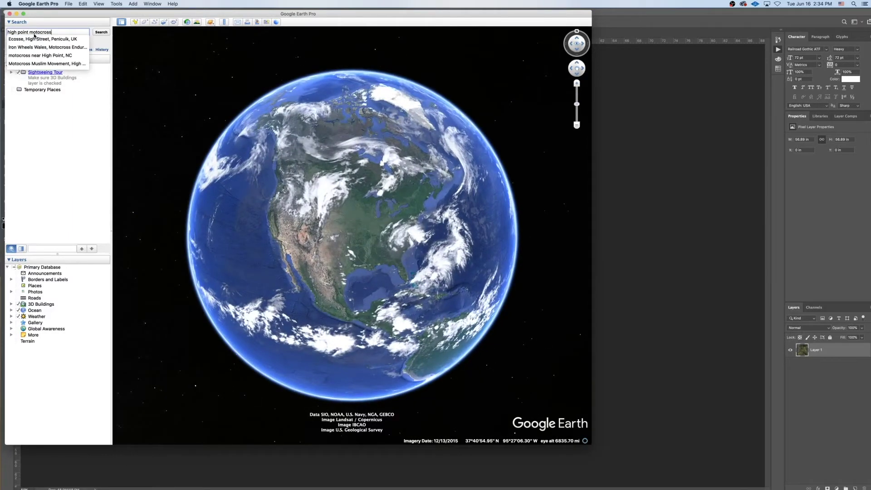
key("Return")
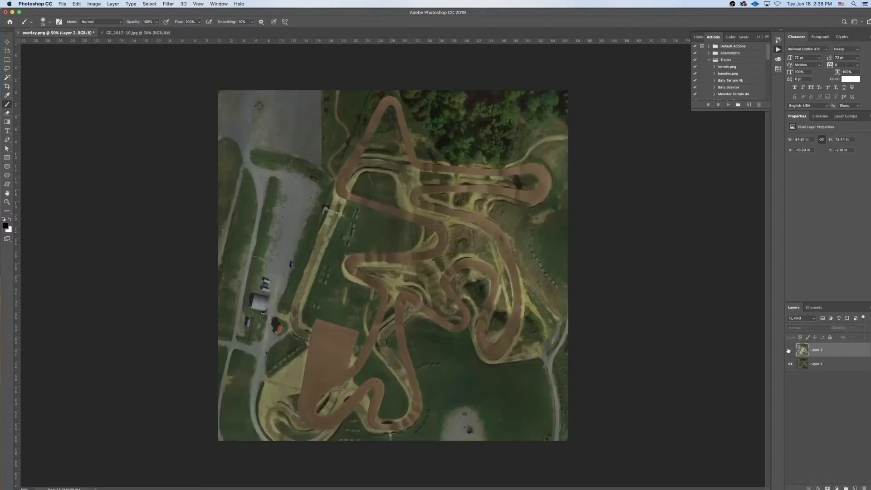
Show the aerial photo on Layer 2, and open HighPointOverlay.psd from the 2018 Rd04 High Point folder.
left_click(789, 350)
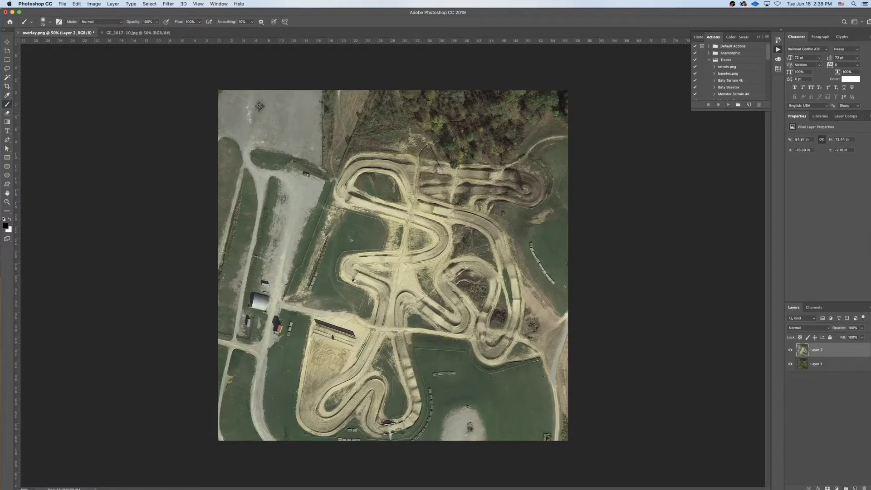
left_click(846, 488)
double_click(817, 347)
left_click(590, 245)
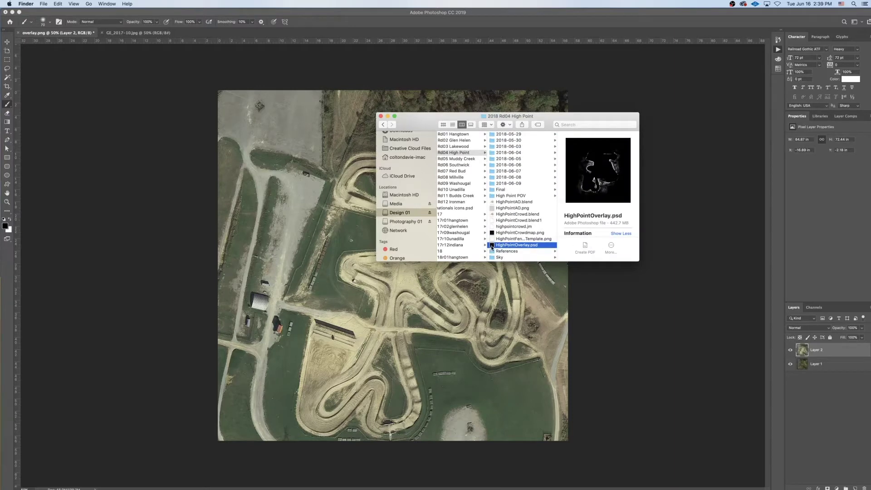
double_click(492, 247)
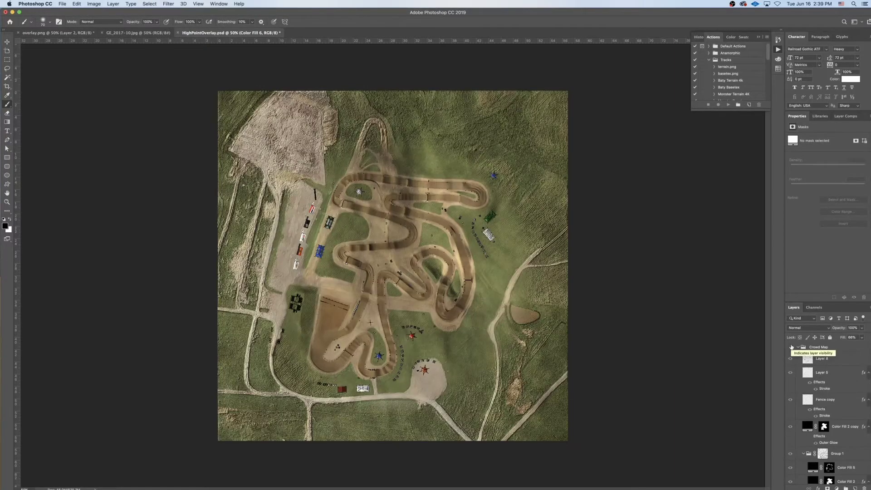
Try to fit the imported Fence group to the aerial track by scaling it to 141% and rotating it slightly, and discard it.
key("super+t")
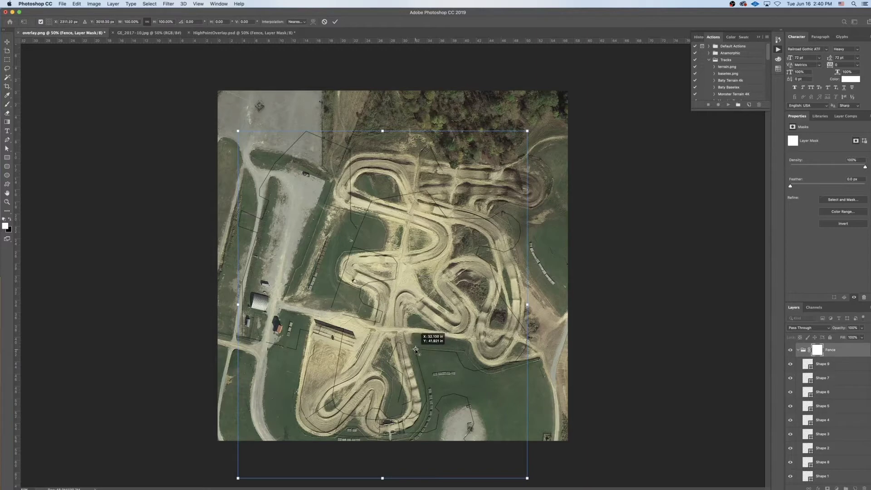
left_click_drag(415, 349, 415, 349)
left_click_drag(120, 21, 134, 23)
left_click_drag(590, 208, 593, 210)
left_click_drag(391, 201, 386, 203)
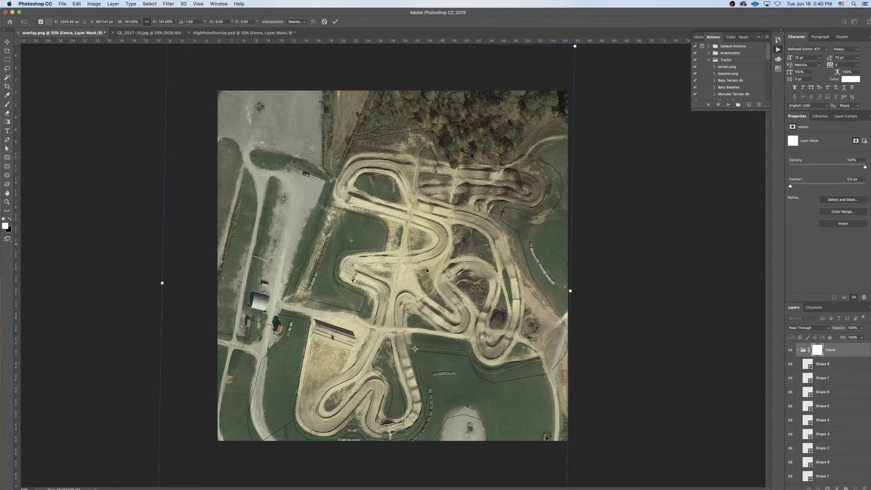
left_click_drag(415, 349, 325, 204)
left_click_drag(599, 164, 598, 160)
key("Escape")
left_click_drag(848, 352, 865, 489)
Create a layer group above the aerial photo and name it Fences.
left_click(846, 488)
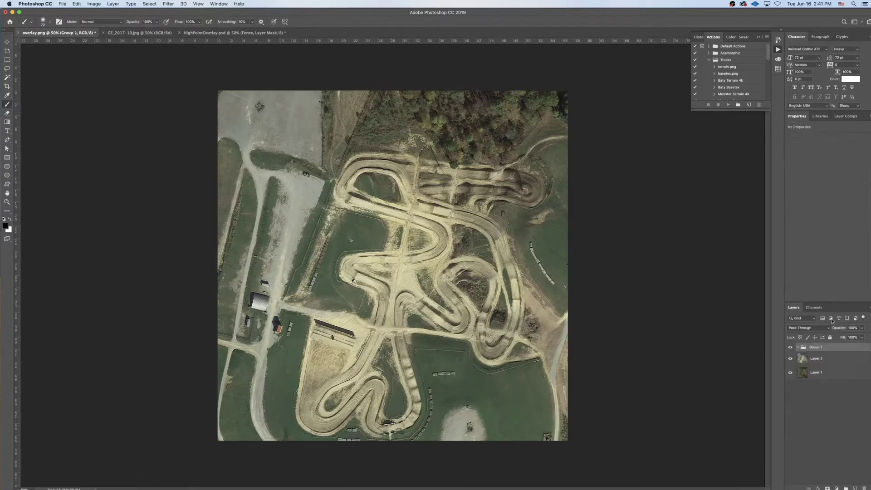
double_click(816, 347)
type("Fences")
key("Return")
Set up the Pen tool to draw shapes with no fill and a solid black 3 px stroke.
key("p")
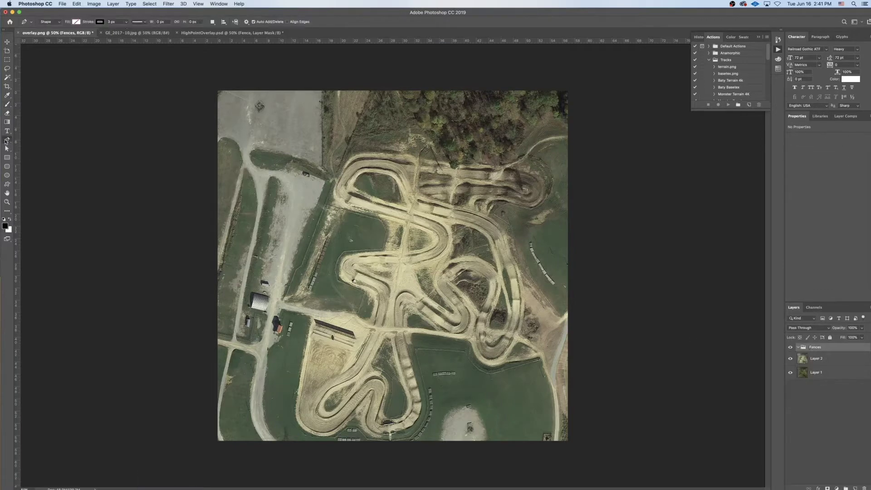
left_click(101, 21)
left_click(135, 23)
left_click(121, 95)
left_click(122, 95)
left_click(115, 26)
Trace the first fence line from the southeast field around the outside of the southern track loops to the road by the barn.
key("super+equal")
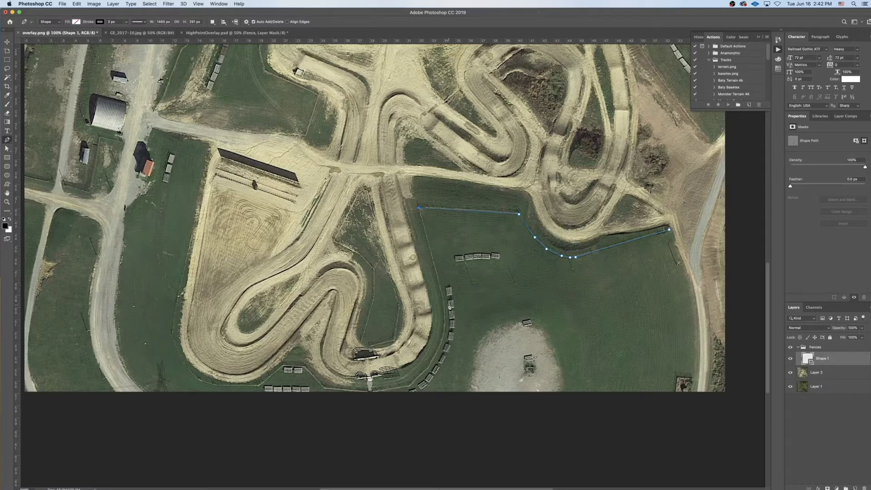
left_click(441, 293)
left_click(429, 367)
left_click(428, 367)
key("super+z")
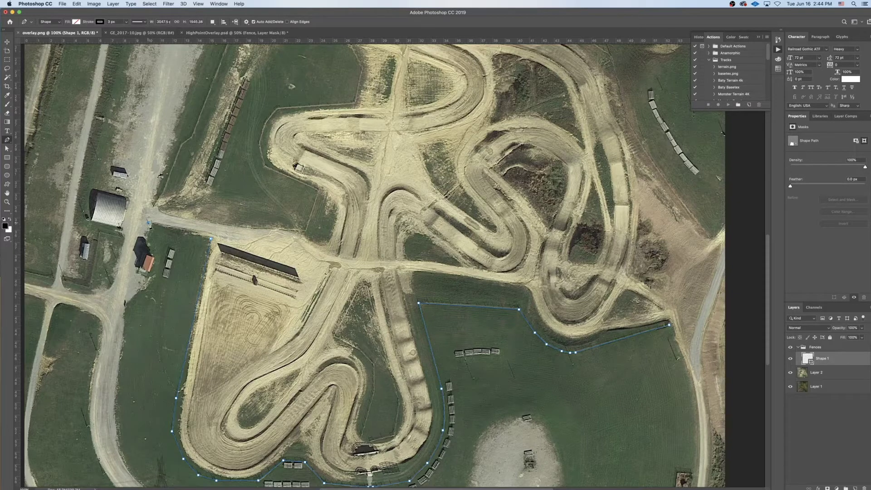
left_click(149, 223)
Toggle the aerial photo layer's visibility to compare the traced fence with the original track overlay, and finish the path.
left_click(791, 373)
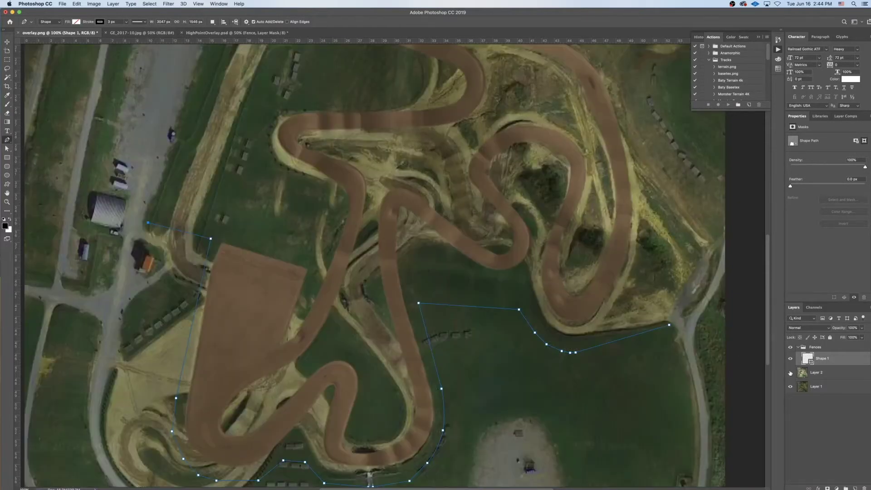
left_click(790, 372)
left_click(791, 373)
left_click(790, 372)
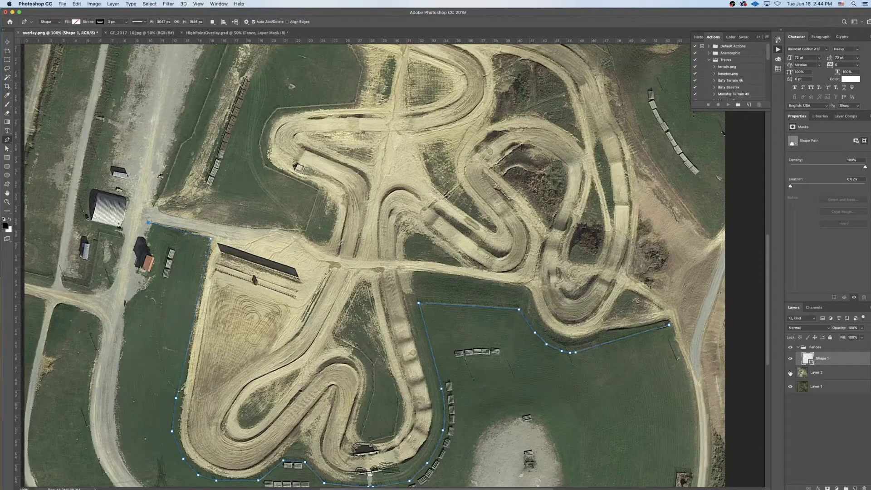
key("Escape")
Trace a second fence line from the eastern road northwest along the track's outer edge and around the grass corner below the northeast turn.
scroll(709, 291, "up", 3)
left_click(710, 300)
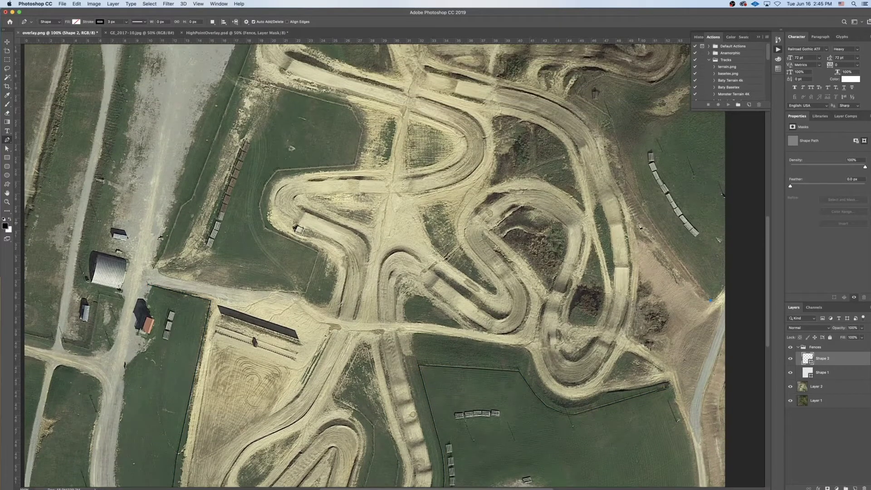
left_click(629, 184)
left_click(611, 117)
left_click_drag(669, 241, 664, 238)
left_click(576, 95)
left_click(587, 82)
left_click(604, 75)
left_click(651, 86)
left_click_drag(676, 79, 595, 162)
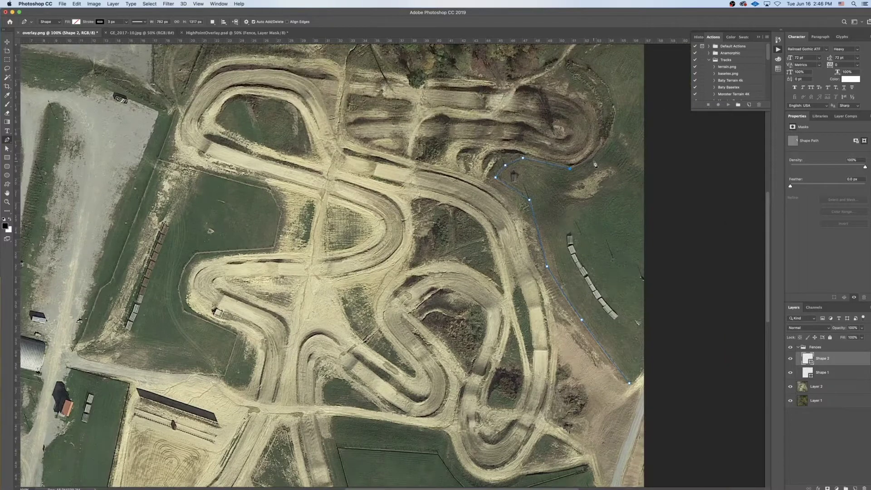
Continue the second fence line around the outside of the northeast hairpin up to the edge of the woods.
scroll(596, 164, "up", 1)
left_click(592, 175)
left_click(607, 155)
left_click(614, 130)
left_click(608, 103)
left_click(590, 86)
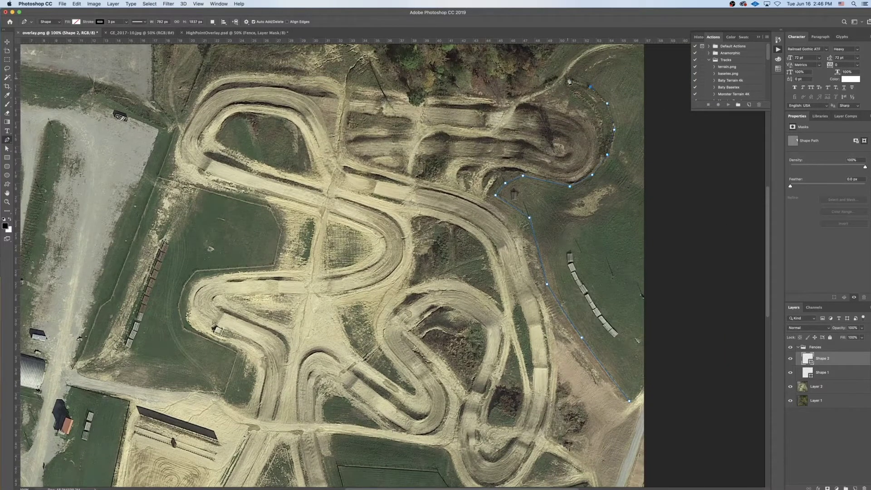
left_click(558, 78)
scroll(411, 95, "up", 2)
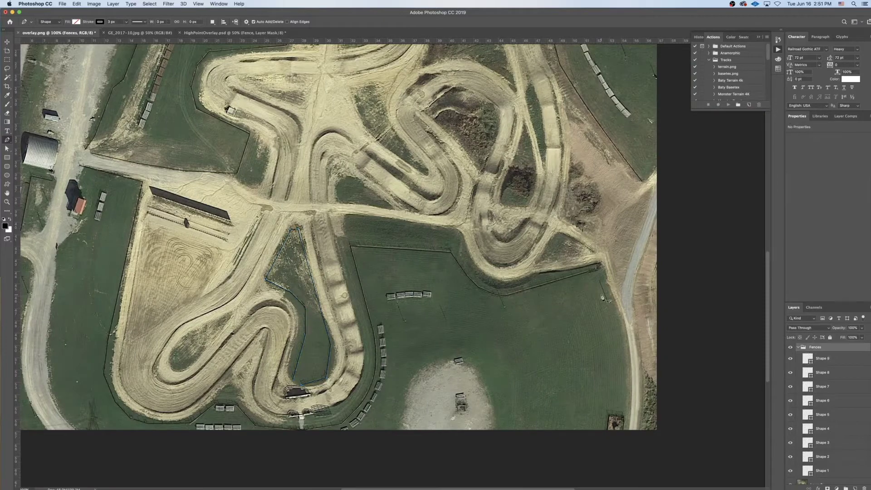
Draw a small rectangular fence around the structure in the southern gravel area.
scroll(602, 296, "down", 1)
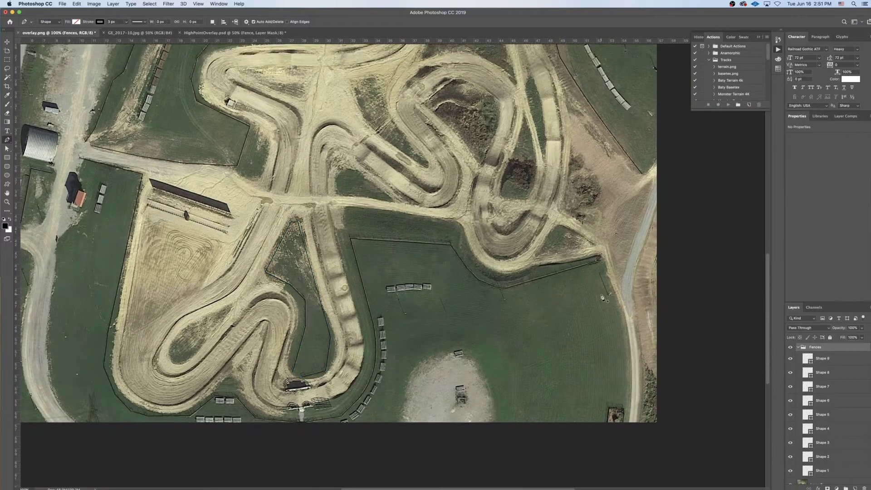
left_click(458, 398)
left_click(467, 399)
left_click(466, 404)
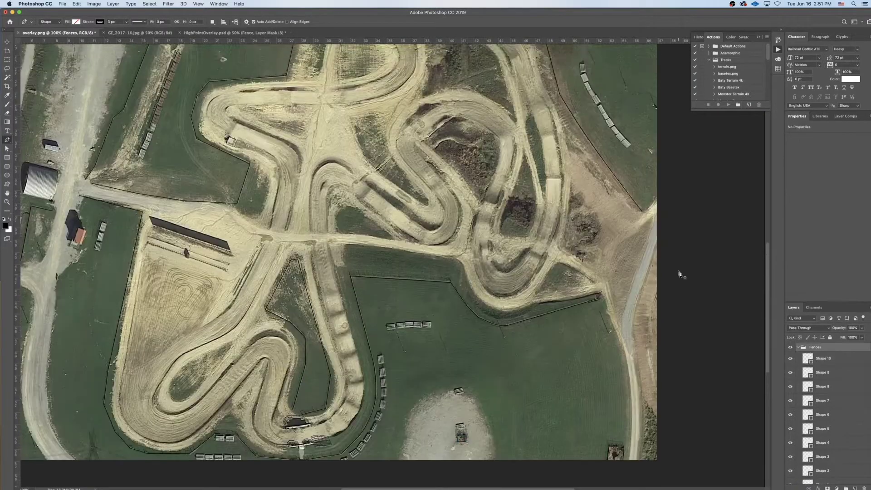
Review the finished fences across the track, comparing them with HighPointOverlay.psd and with the original overlay beneath Layer 2.
scroll(681, 275, "up", 5)
scroll(680, 275, "down", 6)
scroll(472, 238, "up", 3)
key("super+minus")
key("super+minus")
left_click(209, 33)
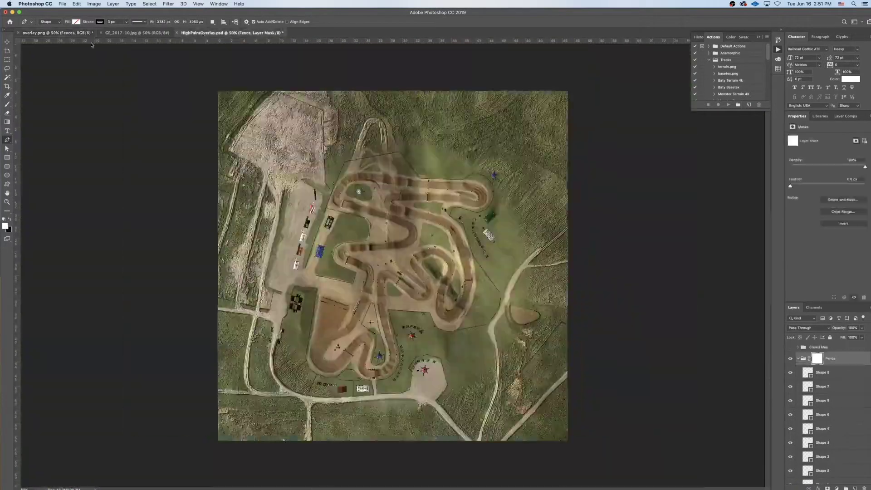
left_click(71, 35)
scroll(810, 382, "down", 3)
left_click(792, 465)
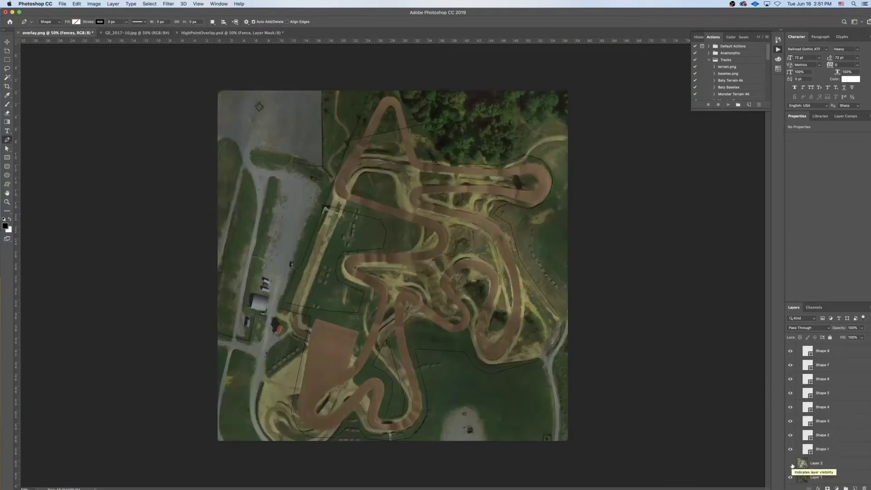
left_click(791, 464)
Find the track's shadingx2.ppm file in Finder and open it in Photoshop.
left_click(148, 476)
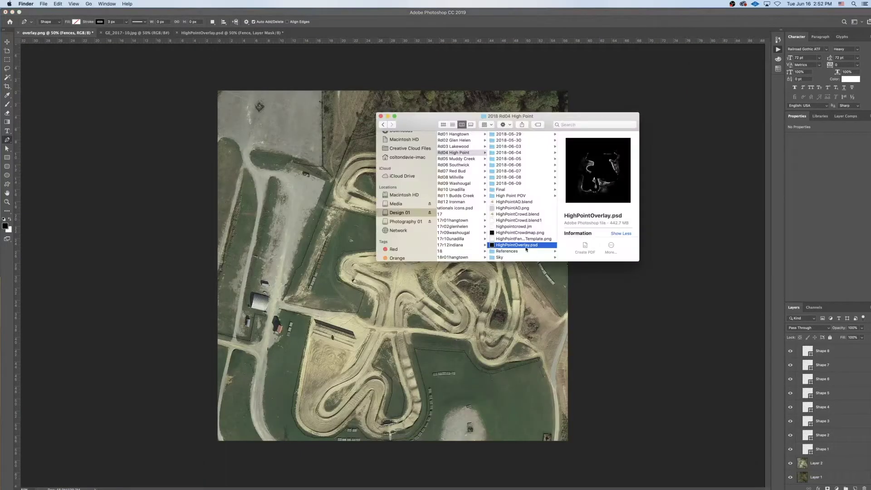
scroll(526, 249, "left", 5)
left_click(494, 153)
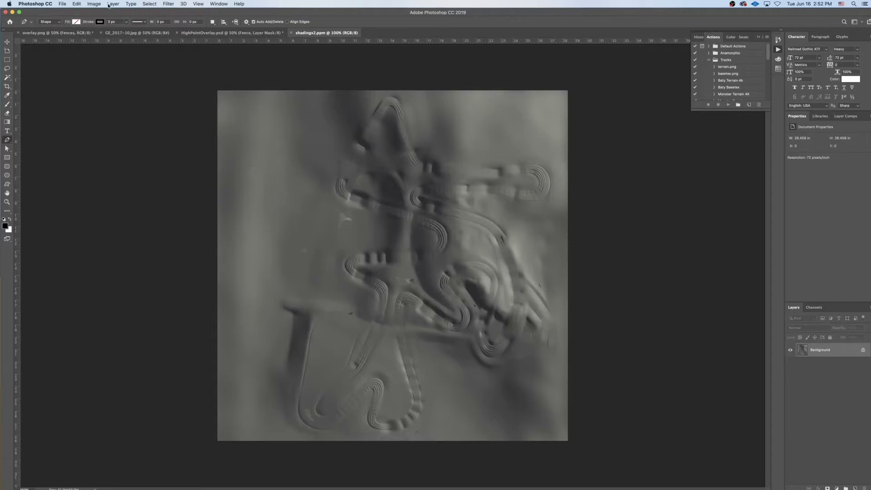
Resize the shading image to 4096 by 4096 pixels and choose its resampling method.
left_click(94, 4)
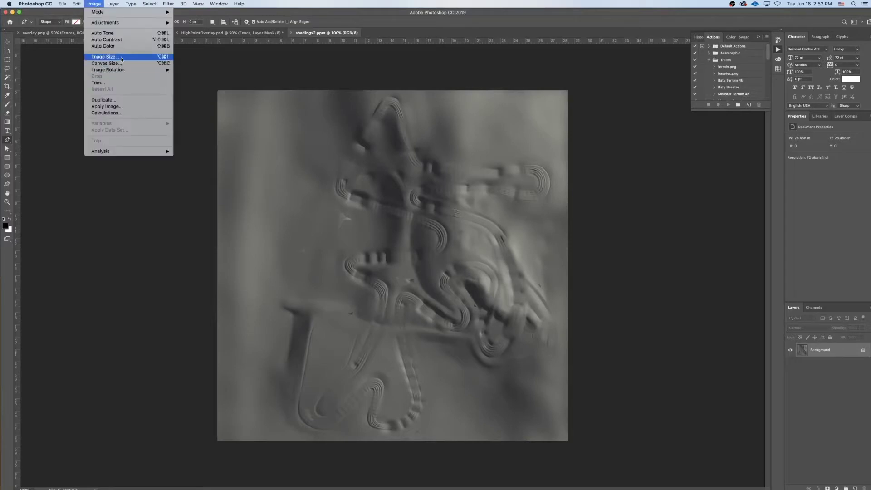
left_click(104, 58)
type("4096")
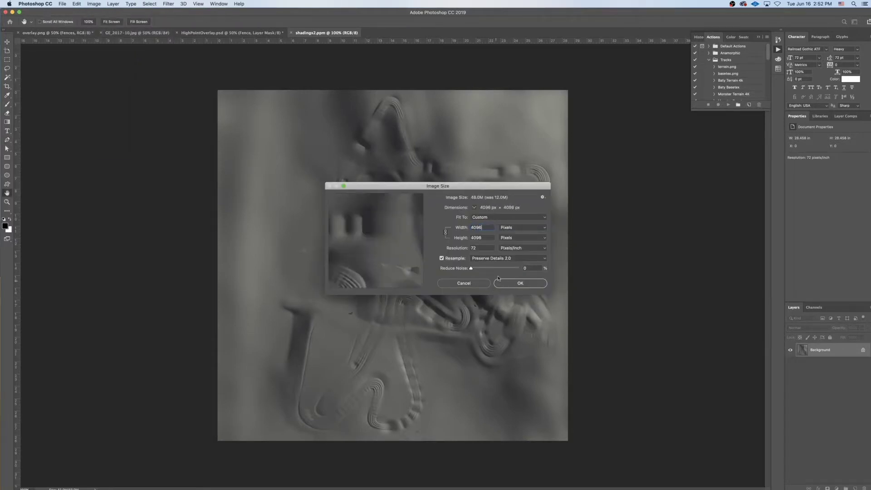
left_click(504, 258)
left_click(502, 242)
left_click(497, 259)
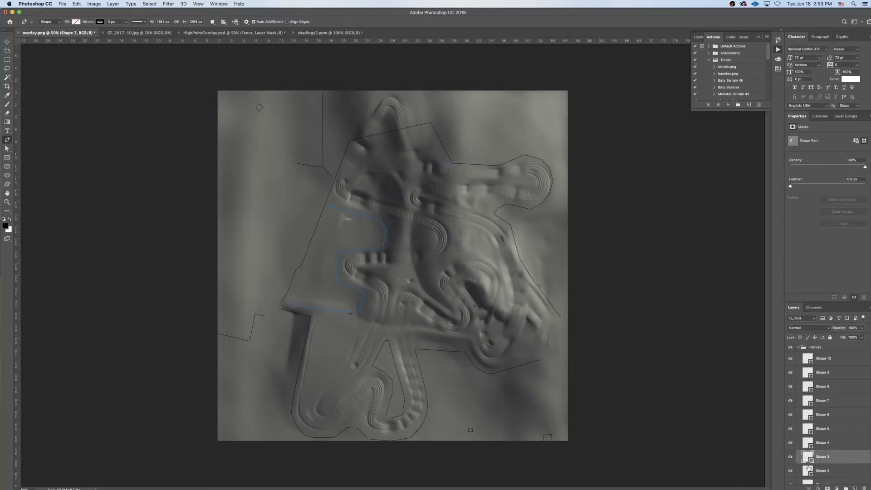
Select the Shape 2 fence and hide the Layer 3 shading and Layer 2 aerial photo.
left_click(808, 469)
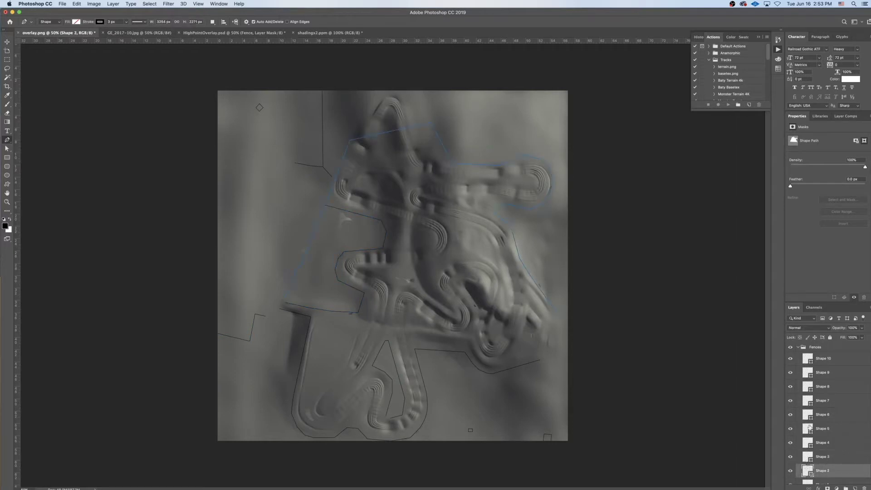
scroll(814, 365, "down", 3)
left_click(790, 449)
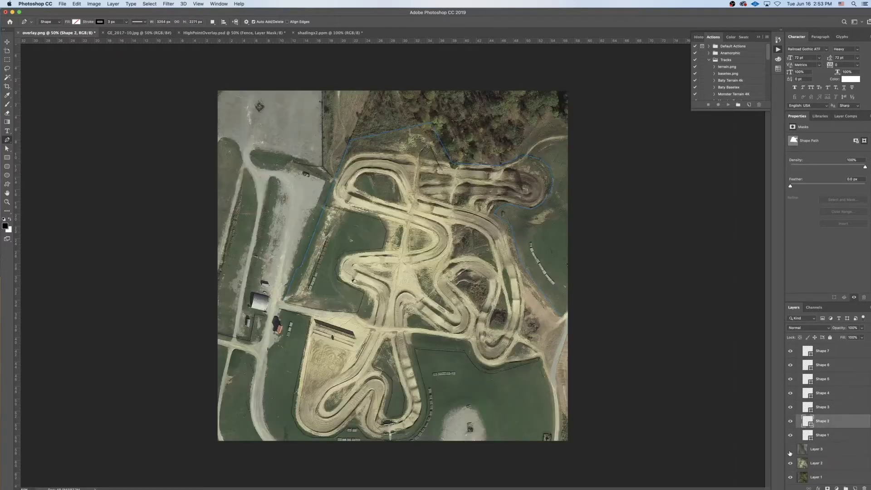
left_click(791, 463)
Delete the fence's northwest corner anchor and move its northern peak anchor beyond the canvas edge, clear of the uphill track loop.
left_click(349, 141, "super")
left_click(350, 140)
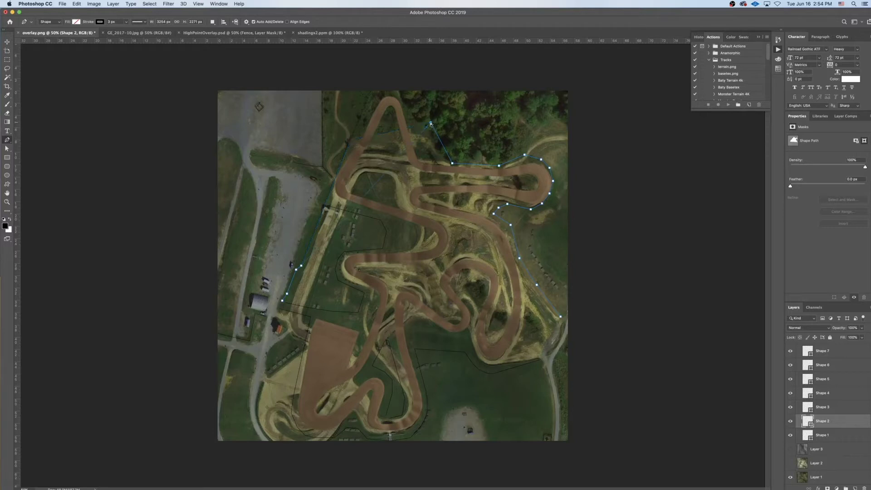
left_click_drag(431, 123, 419, 97, "super")
Toggle Layer 2's visibility repeatedly to check the reshaped fence against the aerial photo and the track overlay.
left_click(790, 464)
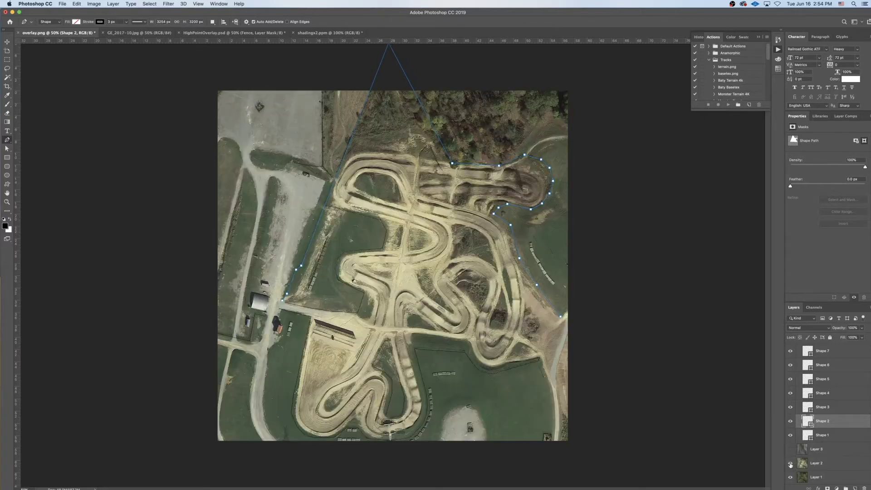
left_click(791, 464)
left_click(791, 464)
left_click(790, 464)
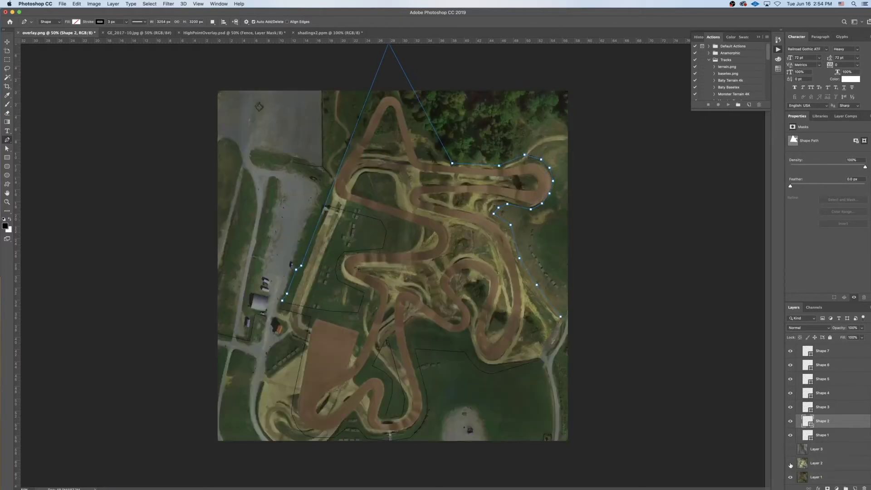
left_click(790, 465)
left_click(790, 465)
left_click(791, 465)
Reduce the Layer 3 shading's fill to 82% and select the Shape 9 fence layer.
left_click(862, 338)
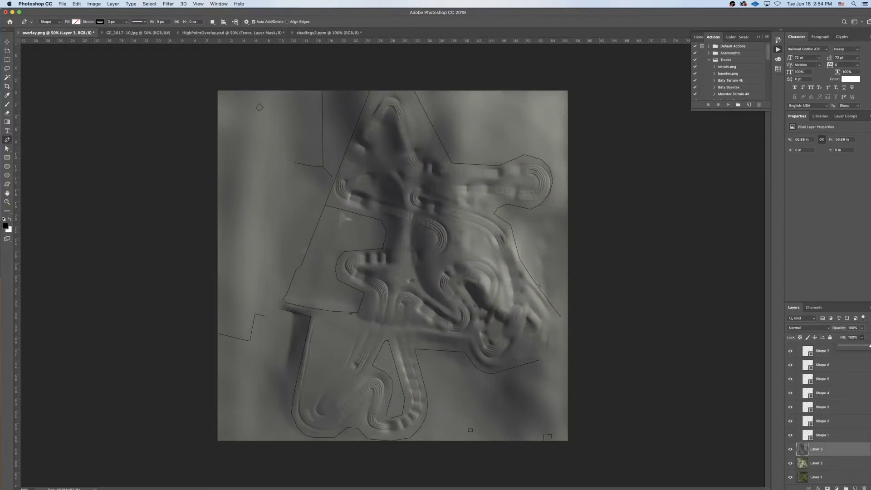
left_click_drag(870, 346, 867, 347)
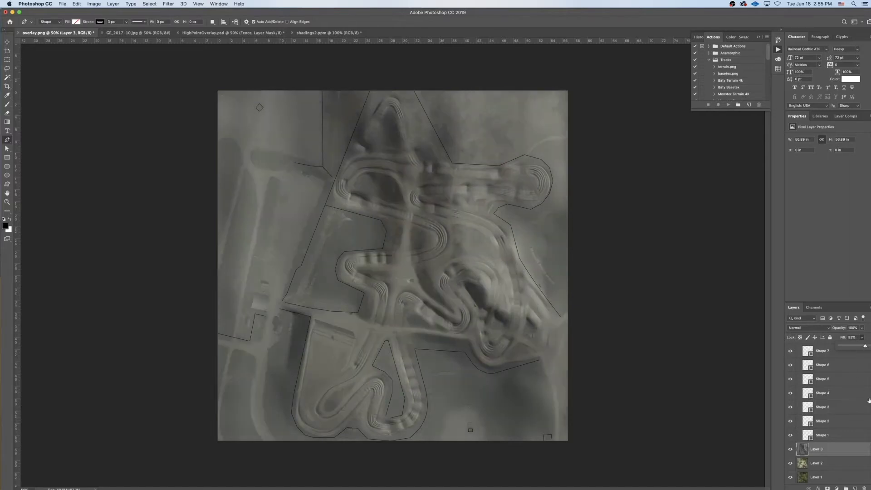
scroll(870, 401, "up", 3)
left_click(808, 365)
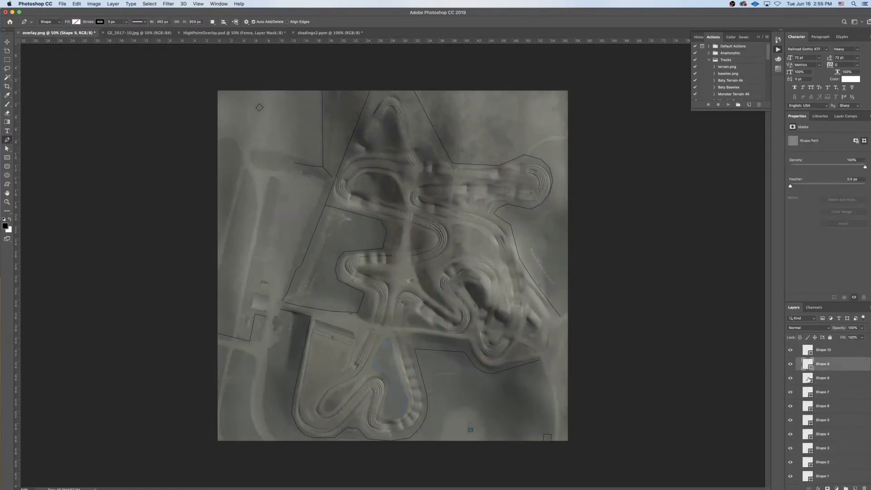
Select the Shape 2 fence and nudge an anchor on the southeast curve of its eastern loop slightly outward.
left_click(808, 379)
left_click(808, 393)
left_click(808, 420)
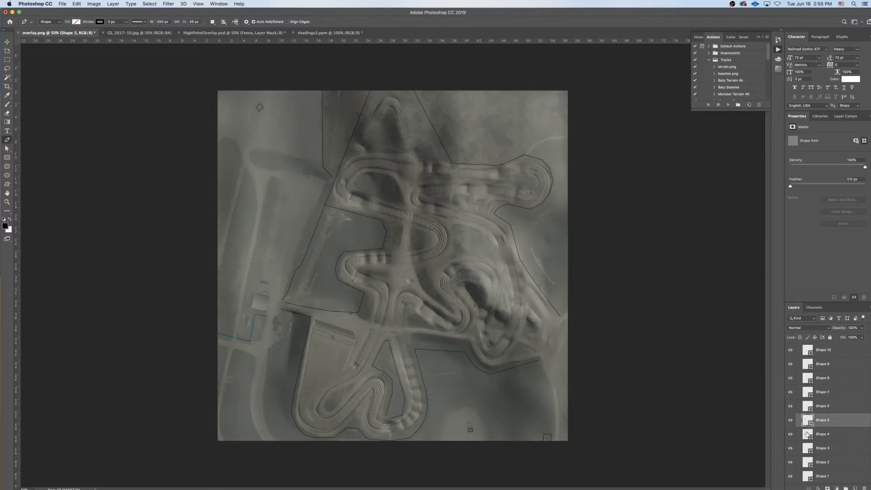
left_click(808, 435)
left_click(808, 448)
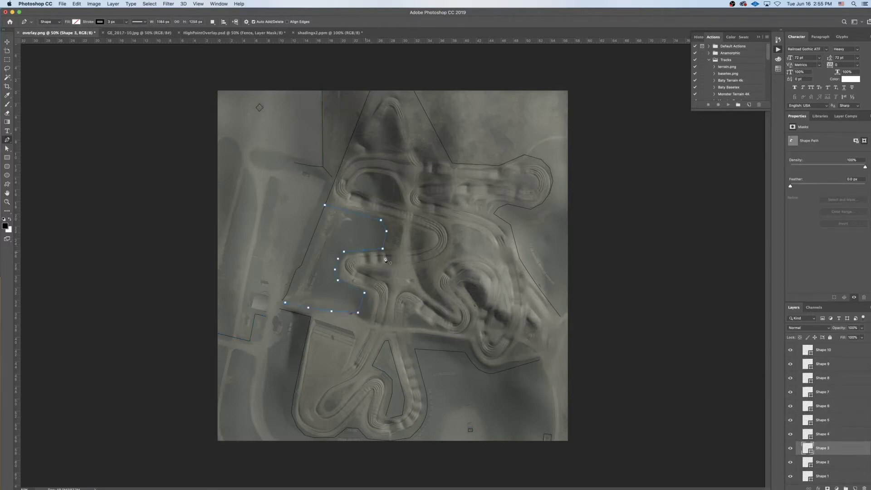
scroll(385, 260, "up", 1, "alt")
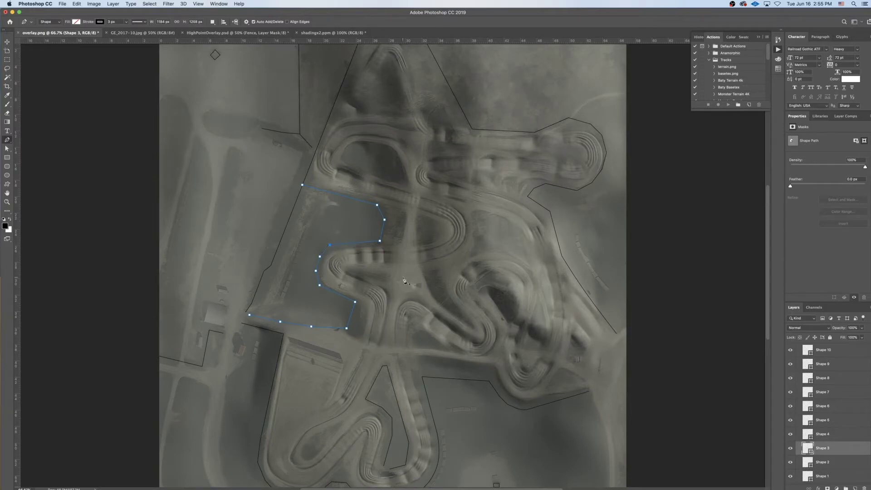
left_click(808, 463)
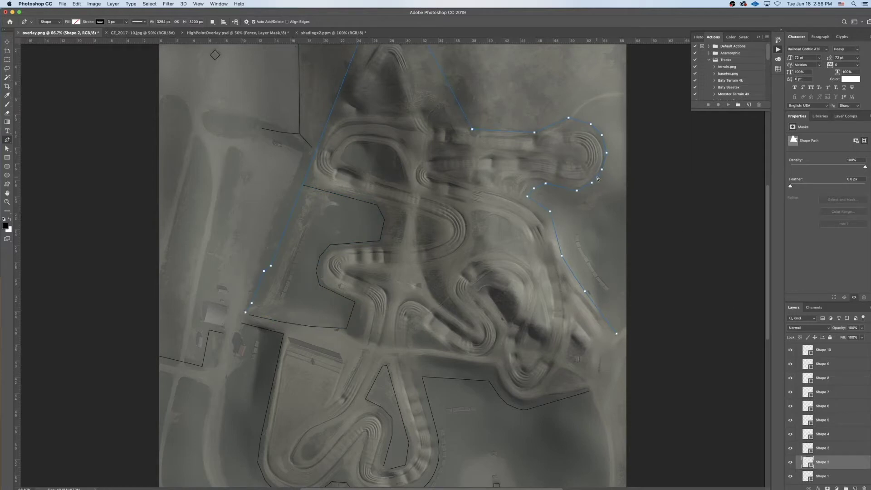
left_click_drag(597, 178, 599, 178, "super")
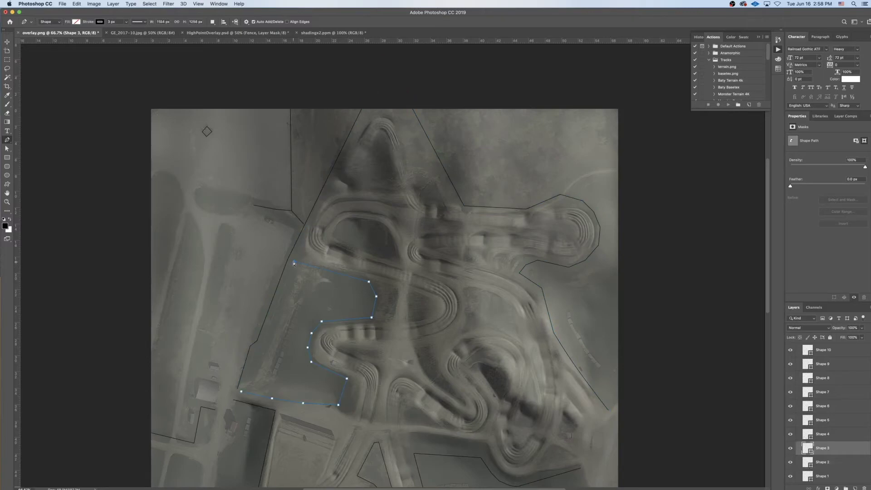
Move the Shape 3 fence's northwest end anchor onto the western boundary fence and select the Fences group.
left_click_drag(288, 261, 288, 260, "super")
key("super+plus")
key("super+plus")
scroll(155, 271, "left", 2)
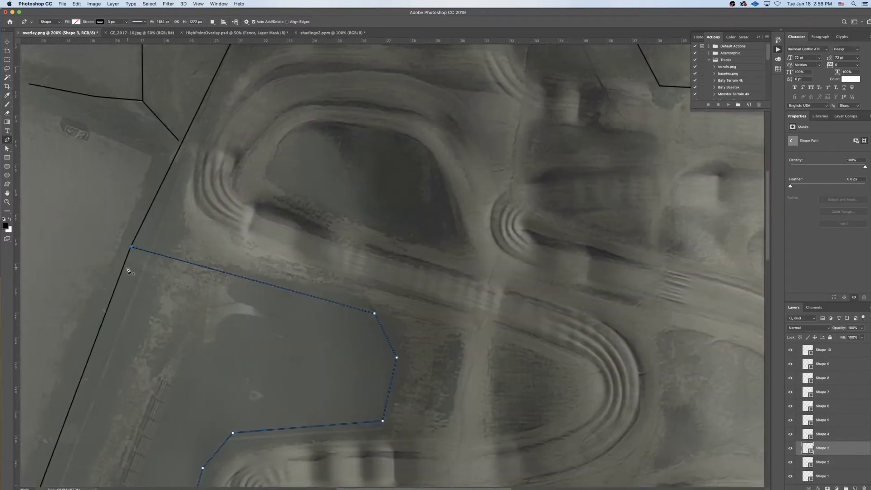
scroll(840, 363, "up", 2)
left_click(827, 350)
key("super+minus")
key("super+minus")
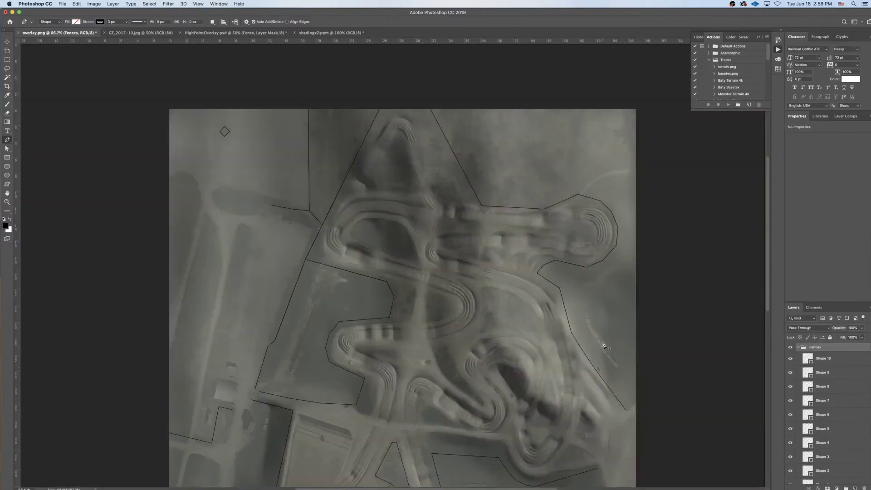
Step through the fence shape layers down to Shape 1 and Layer 3, examining each path against the shading.
scroll(604, 346, "down", 6)
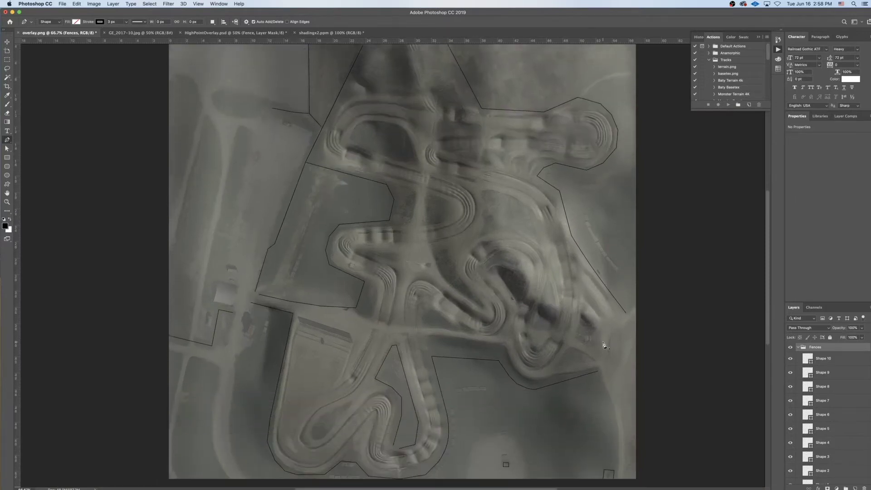
key("alt+bracketleft")
key("alt+bracketleft")
key("alt+bracketleft")
key("alt+bracketleft")
key("alt+bracketleft")
key("alt+bracketleft")
key("alt+bracketleft")
key("alt+bracketleft")
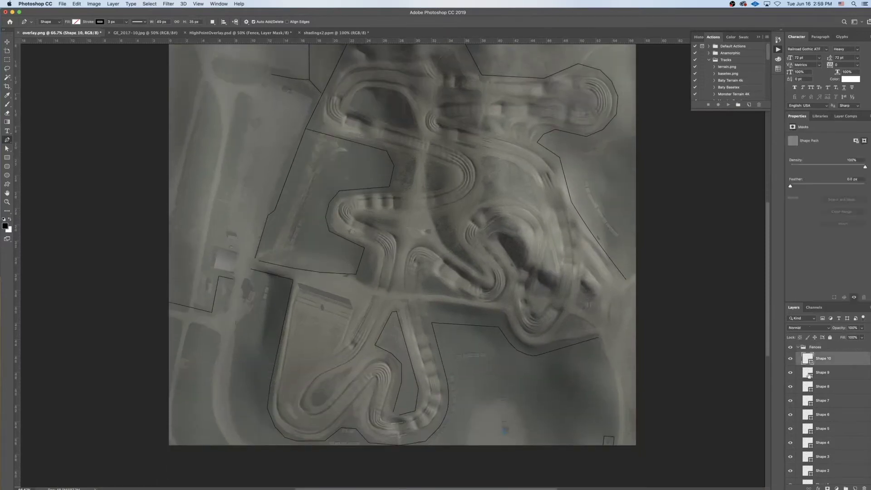
left_click(807, 471)
scroll(807, 484, "down", 3)
left_click(808, 436)
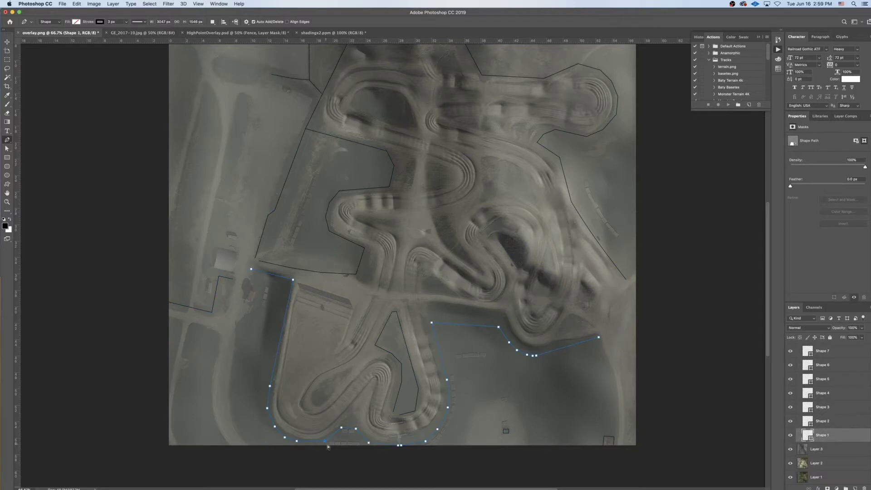
left_click(843, 450)
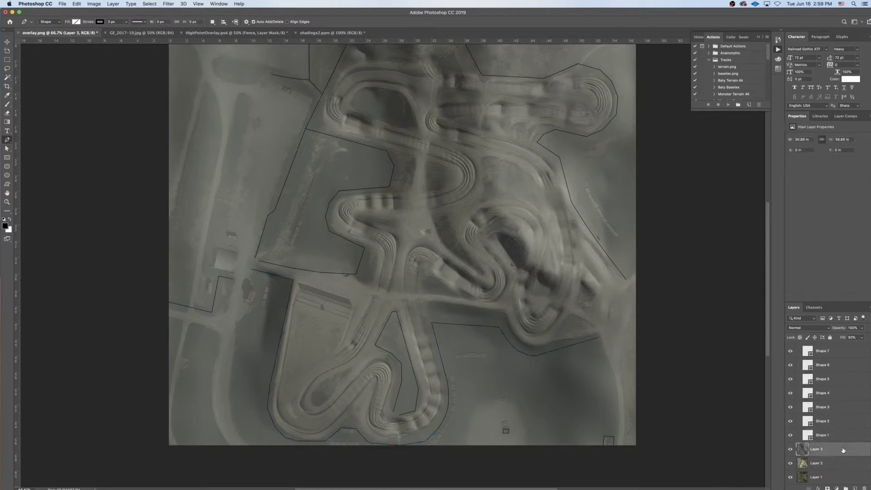
scroll(556, 340, "up", 3)
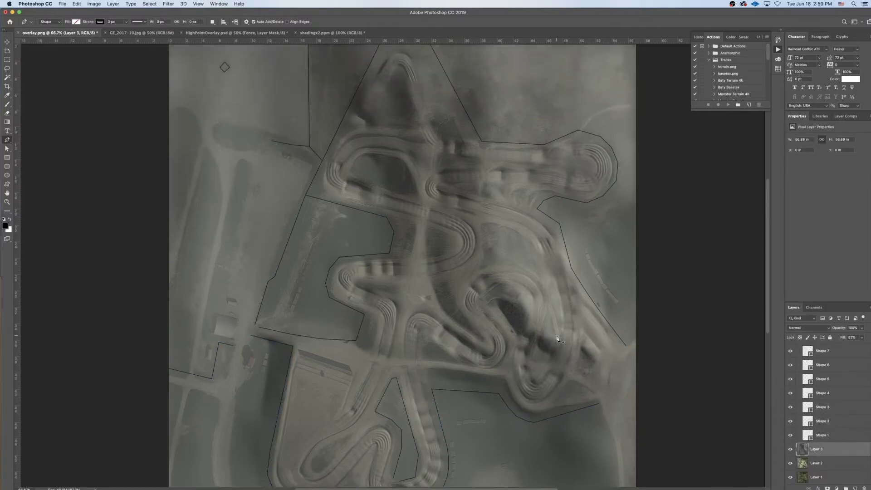
Edit the Shape 2 fence's western anchor where the Shape 3 fence joins it, and select the Shape 4 fence.
scroll(559, 338, "up", 2)
key("alt+bracketright")
key("alt+bracketright")
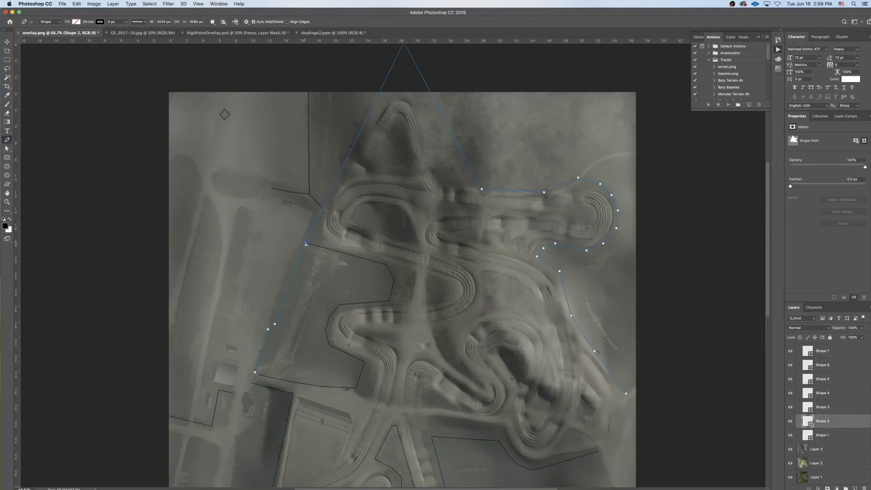
left_click(306, 245)
left_click(808, 399)
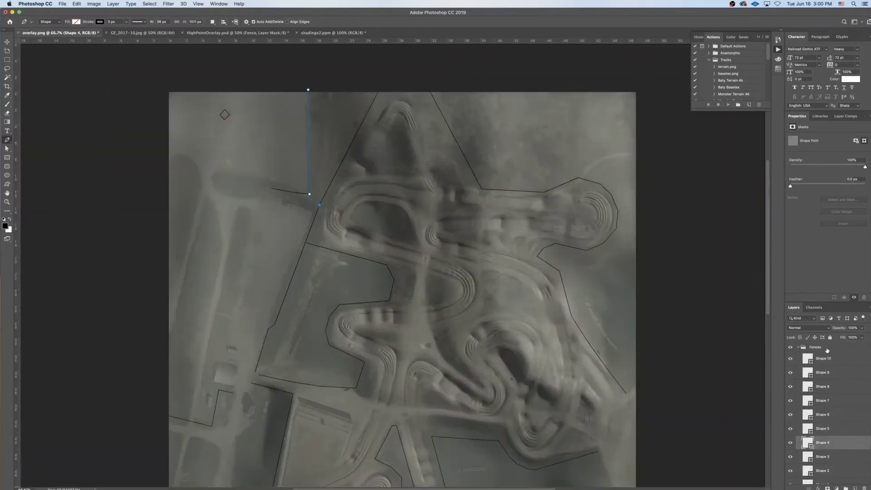
Select the Fences group and add a white layer mask to it.
left_click(828, 348)
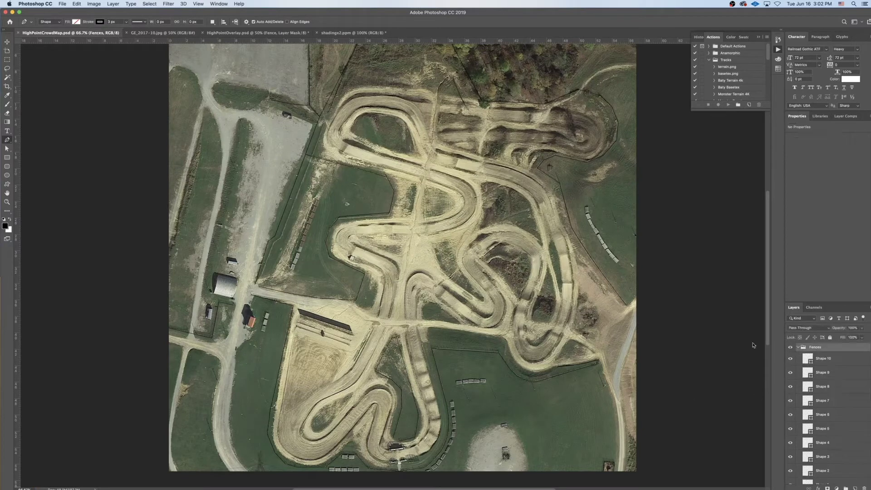
left_click(109, 5)
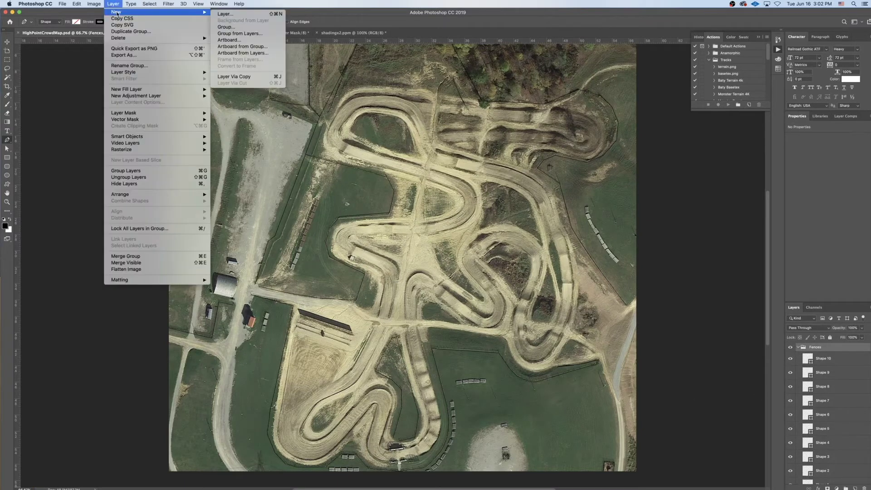
mouse_move(182, 112)
left_click(234, 113)
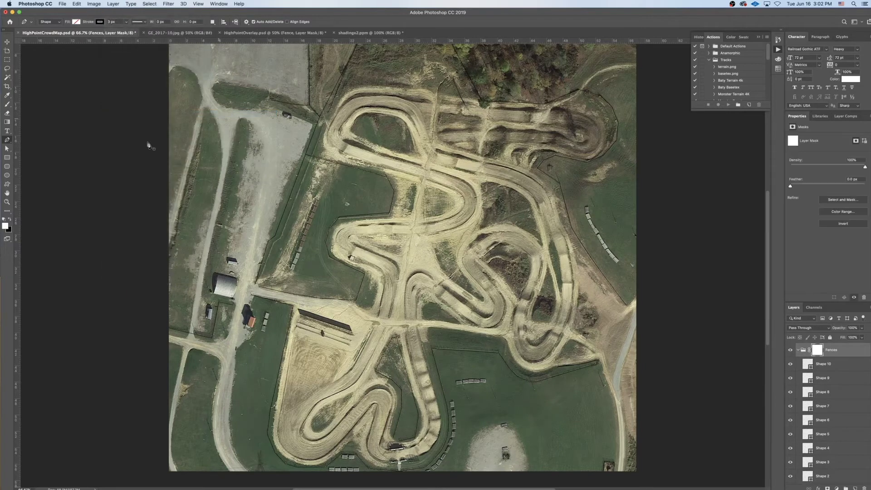
Set up the Brush tool with black as the foreground colour for painting on the Fences group mask.
left_click(7, 202)
left_click(316, 111)
left_click(315, 111)
key("b")
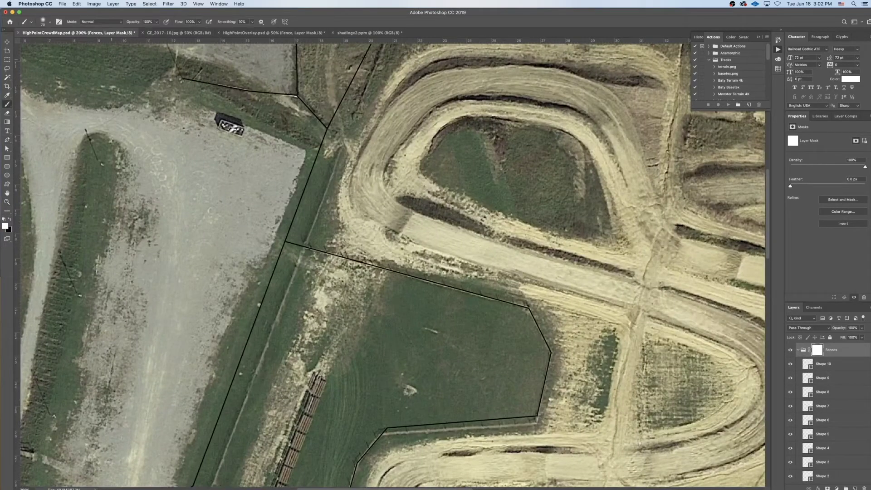
right_click(263, 141)
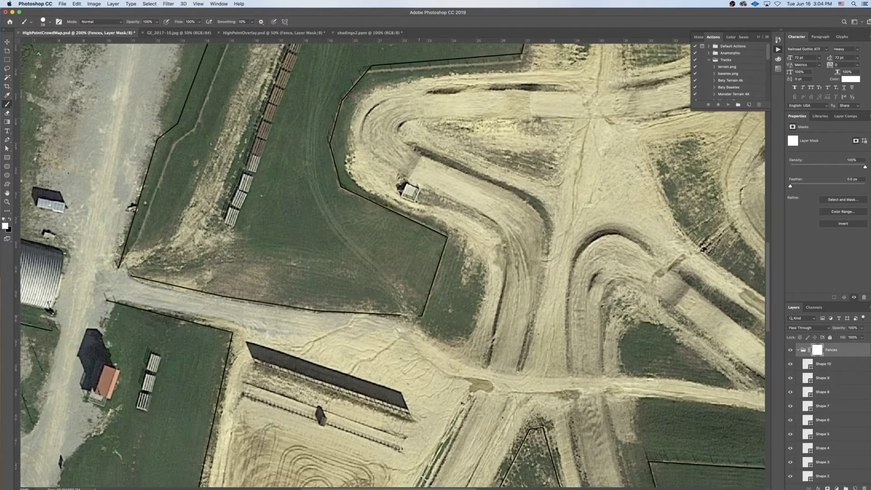
scroll(151, 244, "down", 3)
key("x")
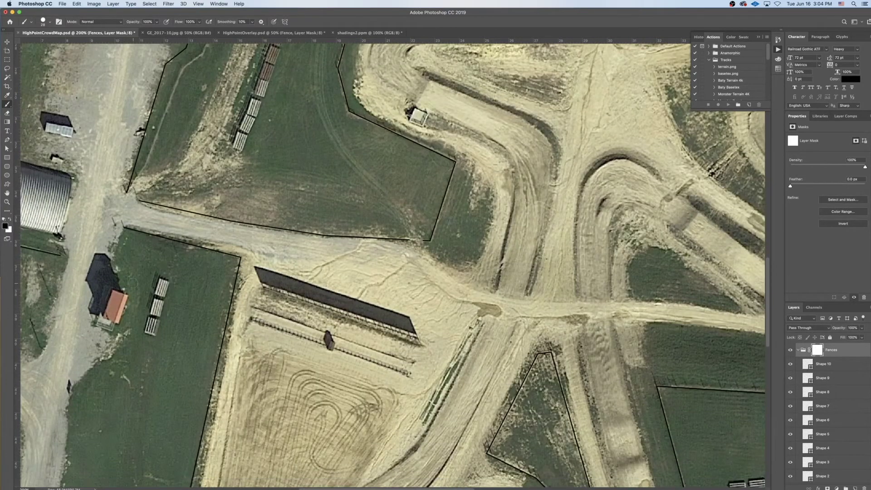
Mask out gaps in the fences where paths cross, toggling the Fences group to compare them with the aerial photo.
scroll(133, 284, "left", 6)
left_click(791, 351)
scroll(661, 272, "right", 20)
scroll(661, 272, "up", 3)
scroll(661, 273, "up", 5)
left_click(790, 350)
scroll(661, 255, "up", 9)
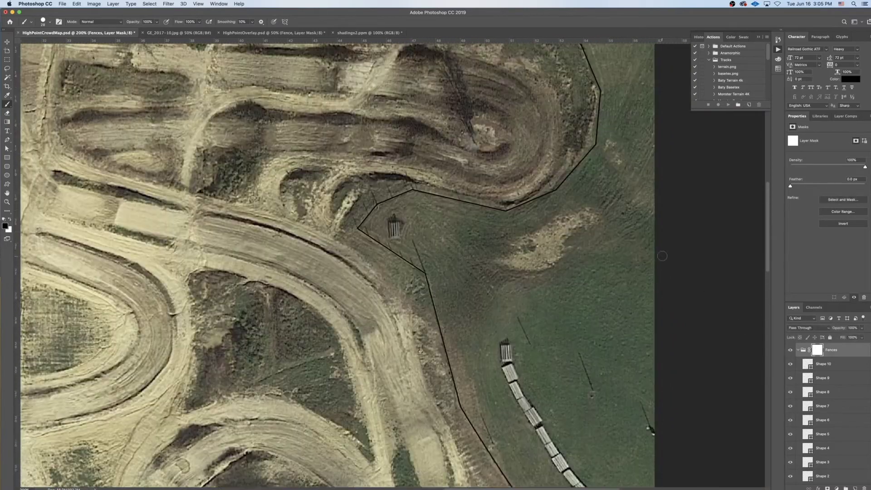
scroll(487, 121, "up", 2)
left_click(791, 350)
left_click(791, 350)
scroll(489, 291, "up", 4)
scroll(490, 290, "left", 15)
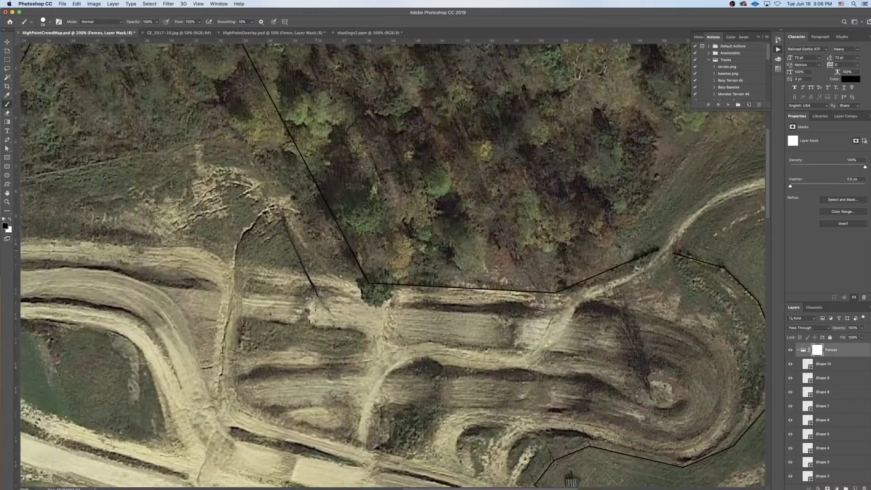
scroll(489, 291, "down", 10)
Show the Layer 3 shading beneath the masked fences and save the document.
key("super+minus")
key("super+minus")
key("super+minus")
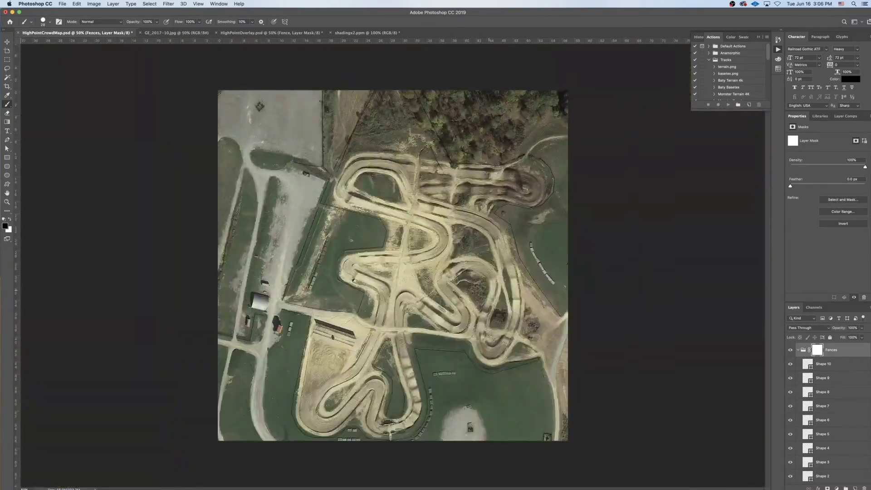
scroll(817, 431, "down", 3)
left_click(791, 449)
key("super+plus")
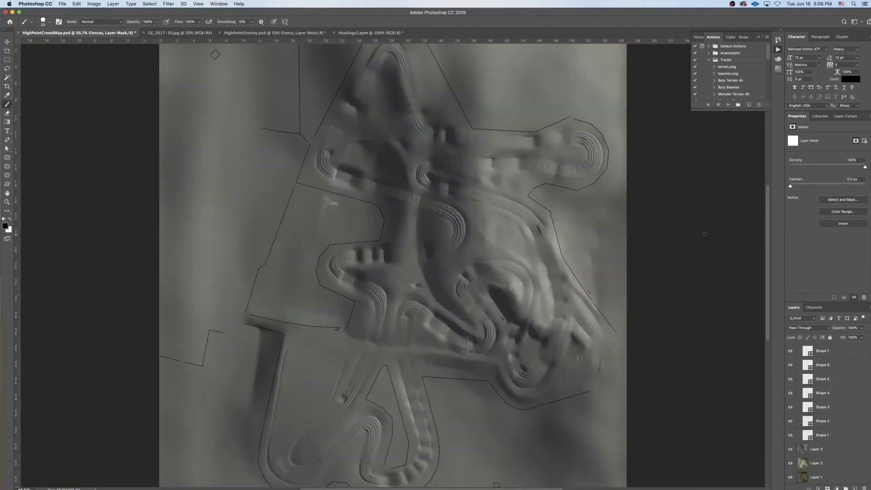
key("super+minus")
key("super+s")
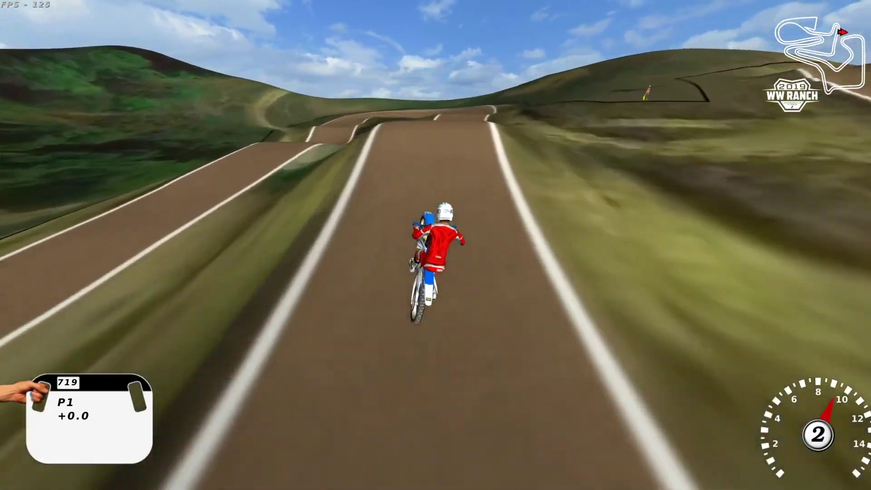
Pause the ride in MX Simulator and quit the game.
key("Escape")
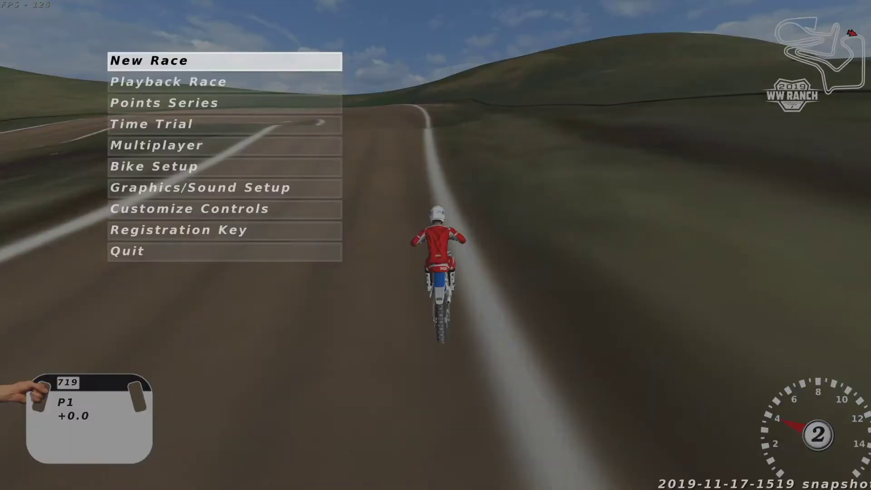
key("Up")
key("Return")
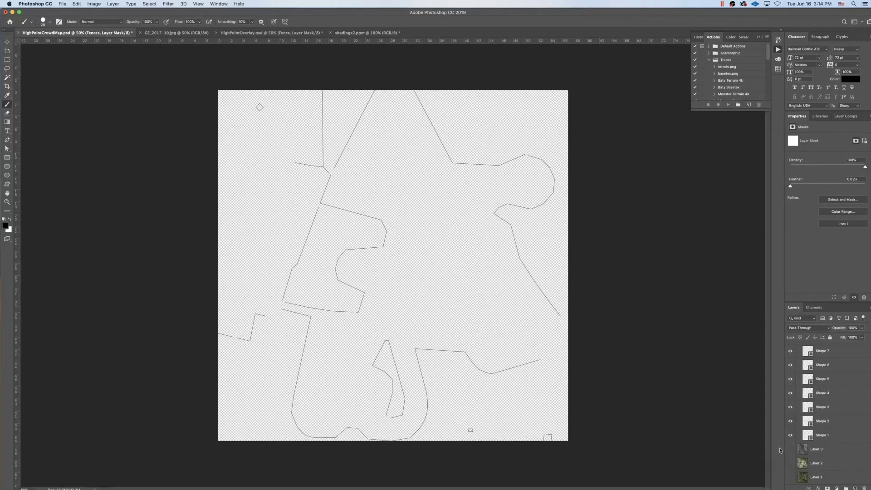
In Photoshop, show the Layer 3 shading and nudge the Shape 2 fence's anchor beside the eastern track section.
left_click(791, 450)
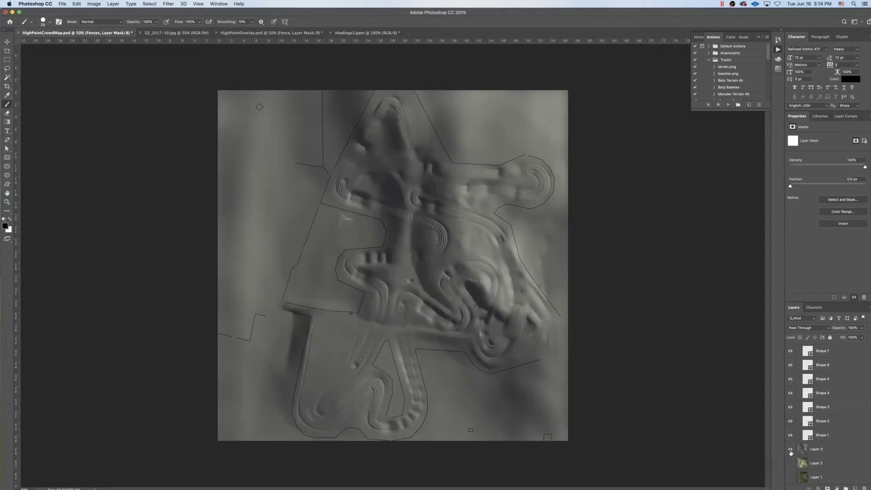
scroll(791, 400, "up", 3)
left_click(789, 349)
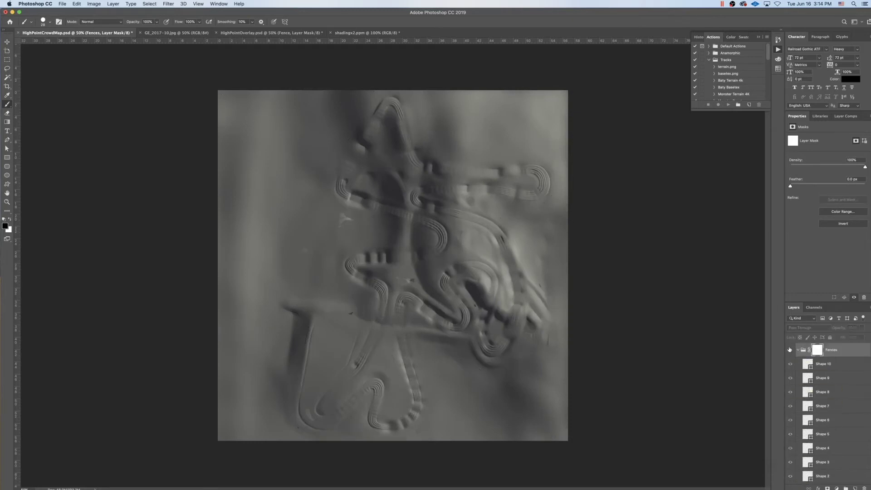
scroll(688, 334, "up", 3, "alt")
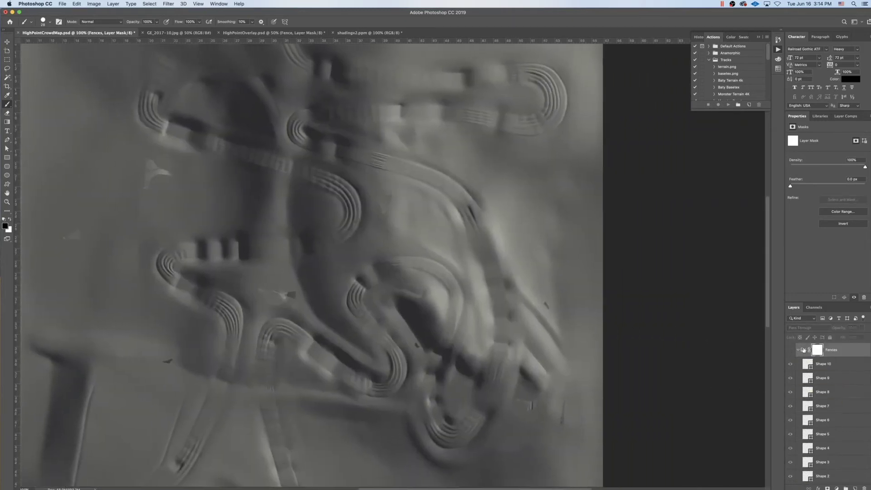
left_click(790, 350)
left_click_drag(488, 185, 490, 186, "super")
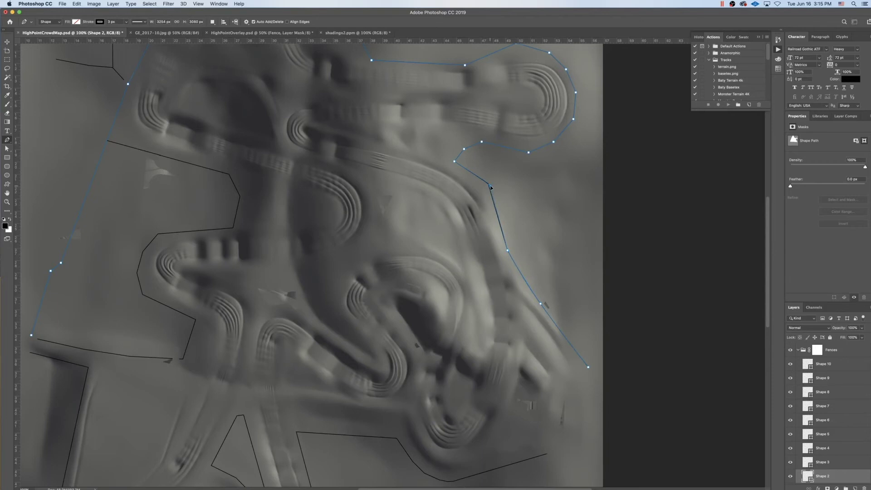
Toggle the Fences group's visibility repeatedly to check the eastern fence against the track edge in the shading.
left_click(800, 349)
left_click(791, 350)
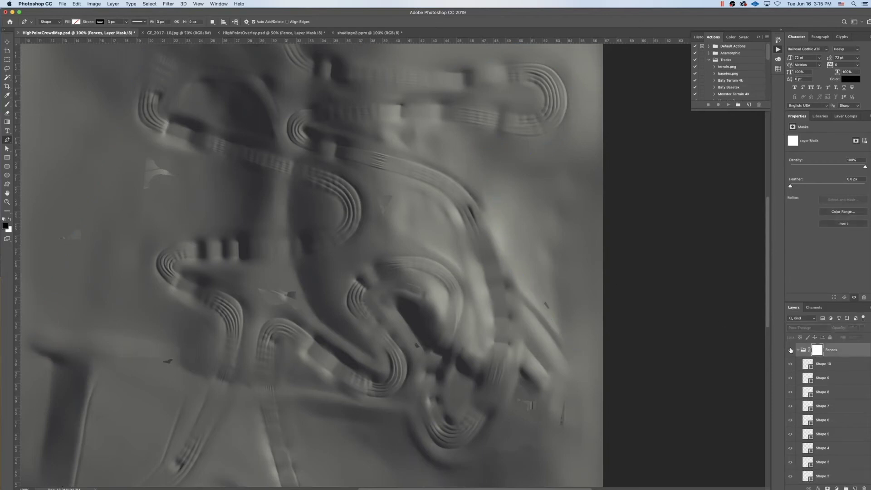
left_click(791, 350)
left_click(791, 350)
left_click(790, 350)
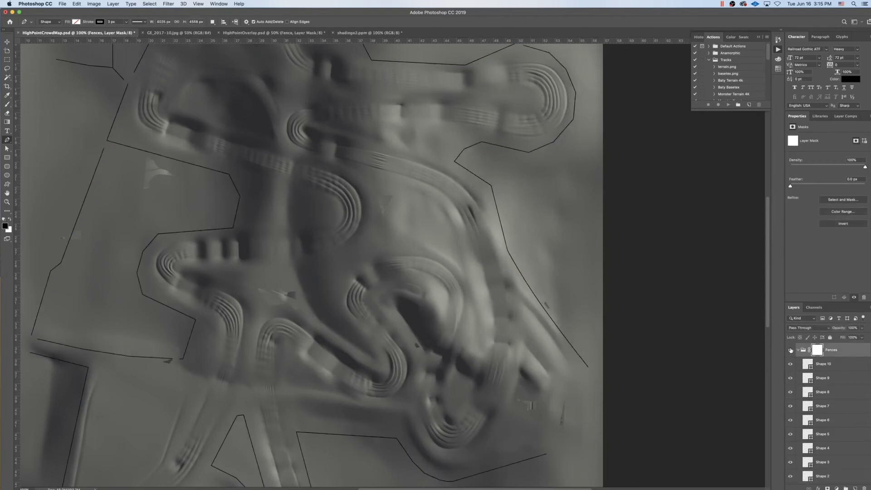
left_click(790, 349)
left_click(790, 350)
Collapse the Fences group, hide the Layer 3 shading, and export the fences over the existing HighPoint2020_FenceTemplate.png.
left_click(798, 350)
left_click(791, 364)
left_click(565, 309)
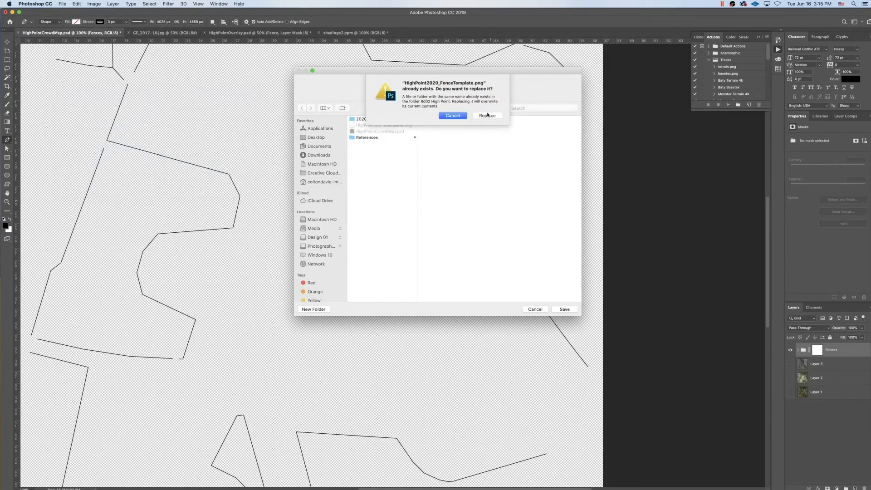
left_click(488, 116)
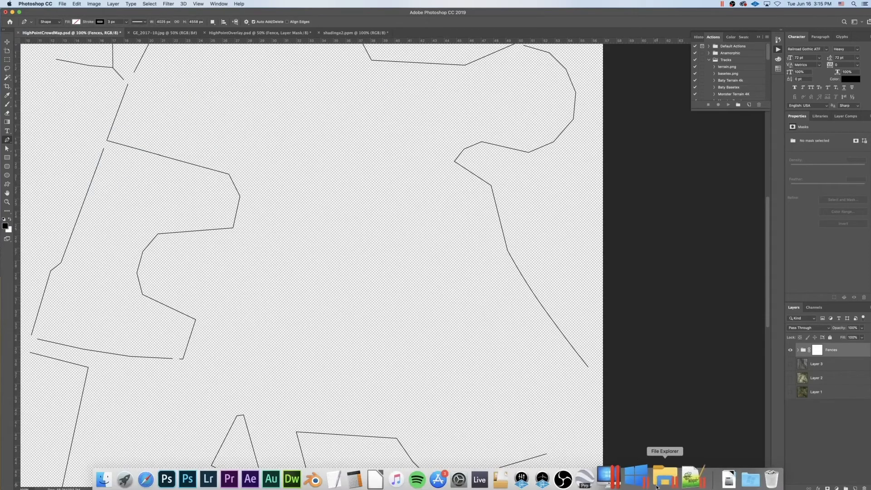
Switch to the Windows File Explorer and copy the exported HighPoint2020_FenceTemplate.png into the mx2020r02highpoint decalfiles folder, replacing the old file.
left_click(657, 487)
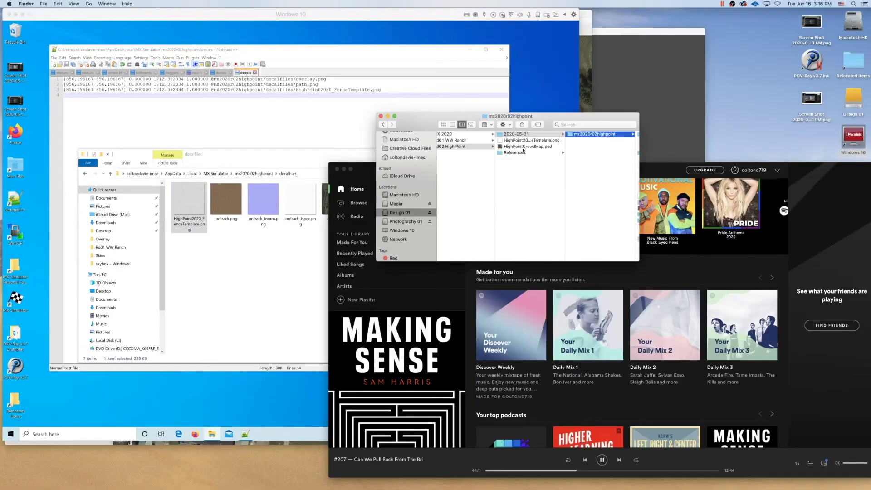
left_click_drag(500, 142, 241, 253)
left_click(255, 229)
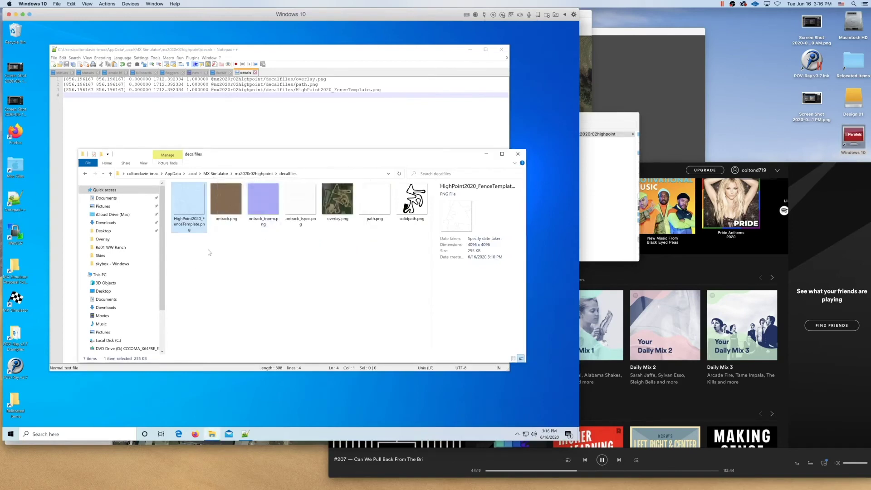